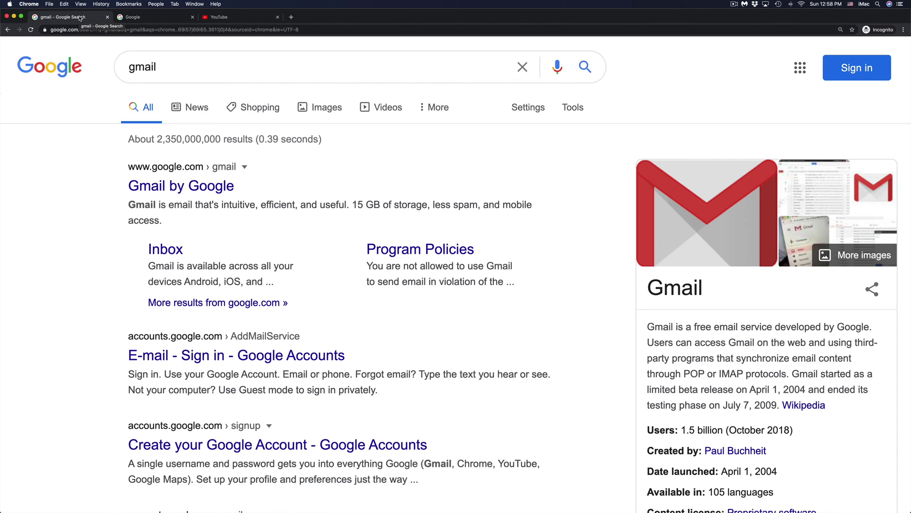
# - Switch between the Google homepage, YouTube and gmail search tabs, ending on the gmail results
pyautogui.click(139, 17)
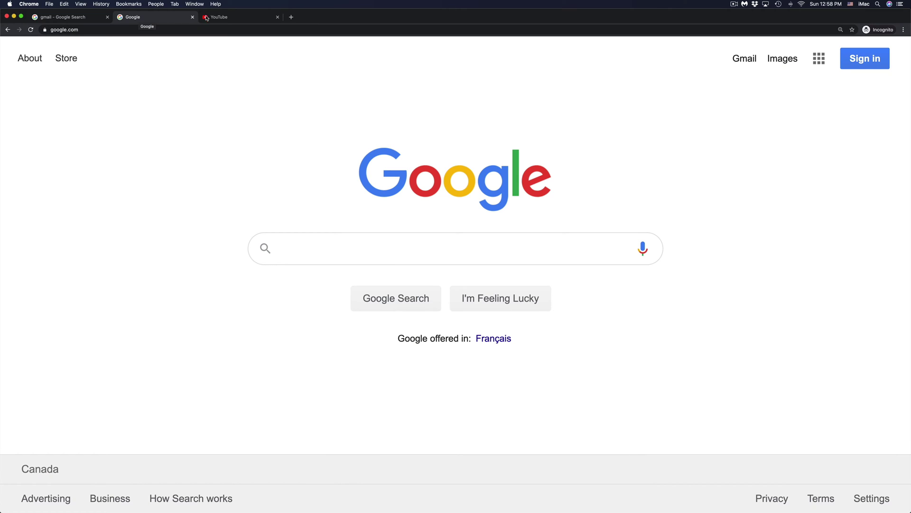
pyautogui.click(232, 18)
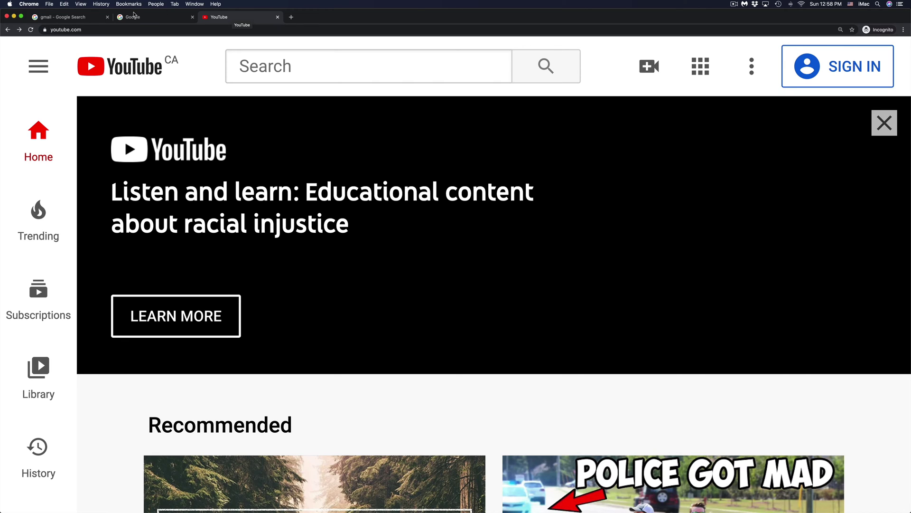
pyautogui.click(134, 16)
pyautogui.click(98, 19)
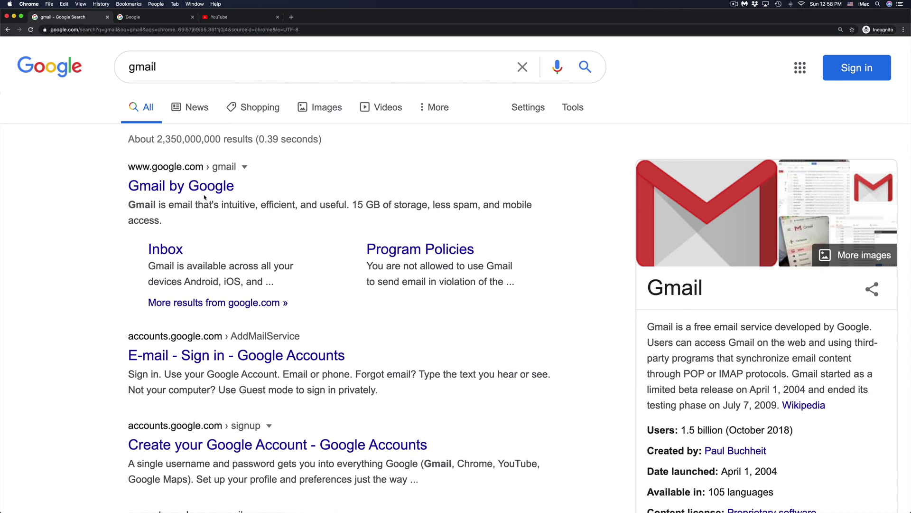
# - From YouTube, start creating a new Google Account for personal use
pyautogui.click(229, 19)
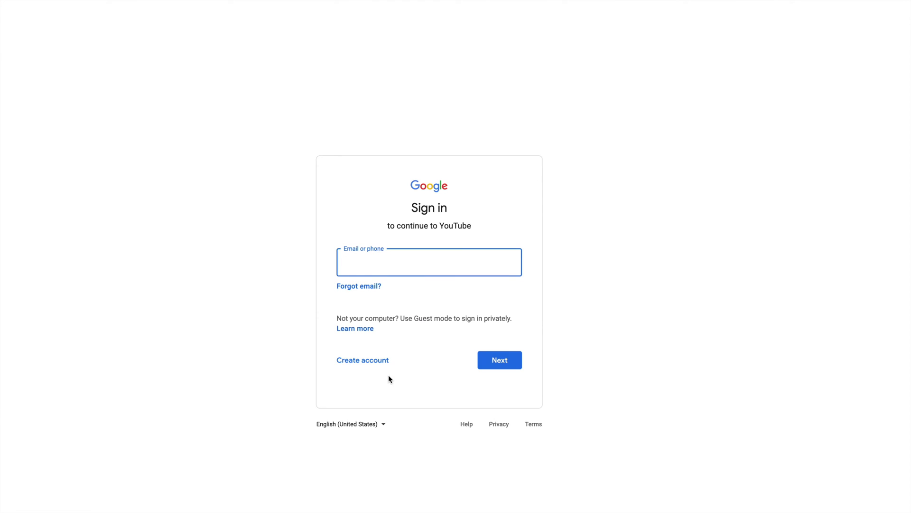
pyautogui.click(351, 363)
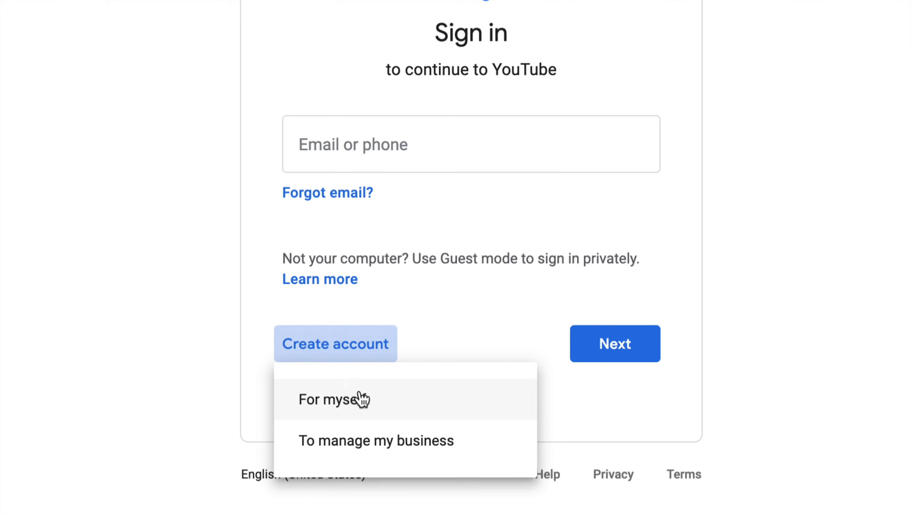
pyautogui.click(360, 394)
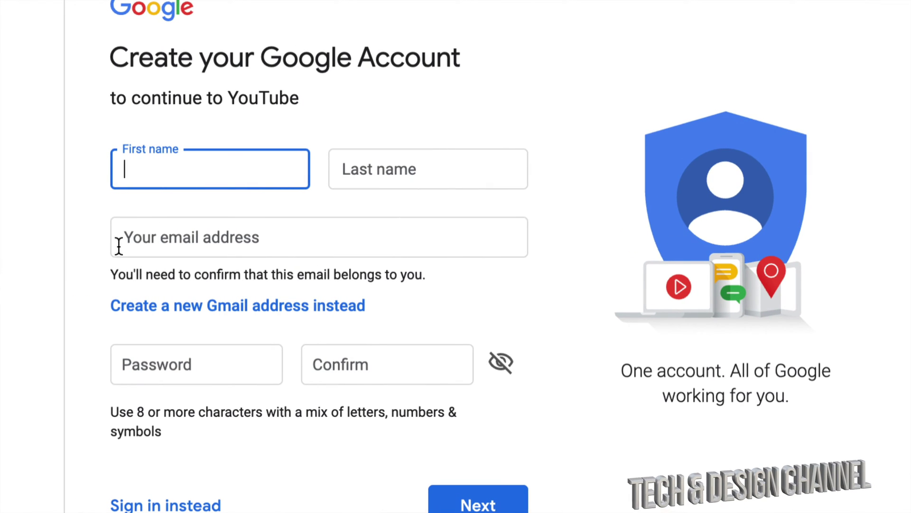
# - Leave the YouTube sign-up form's email field and go back to the 'gmail - Google Search' tab
pyautogui.click(204, 230)
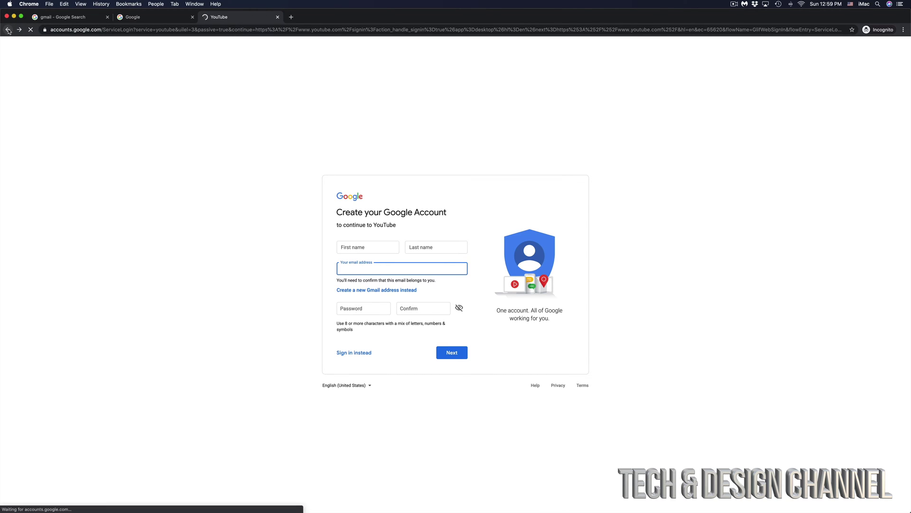
pyautogui.click(56, 17)
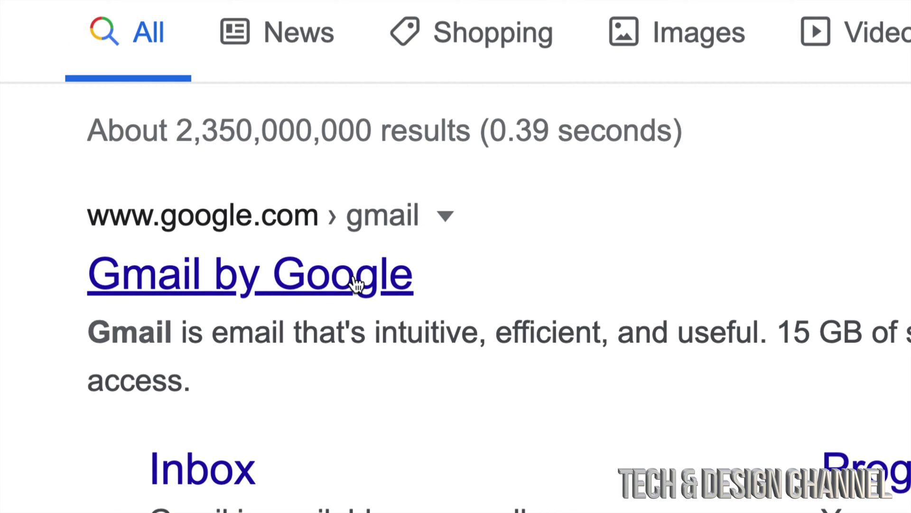
# - Open the 'Gmail by Google' result and choose Create an account
pyautogui.click(356, 285)
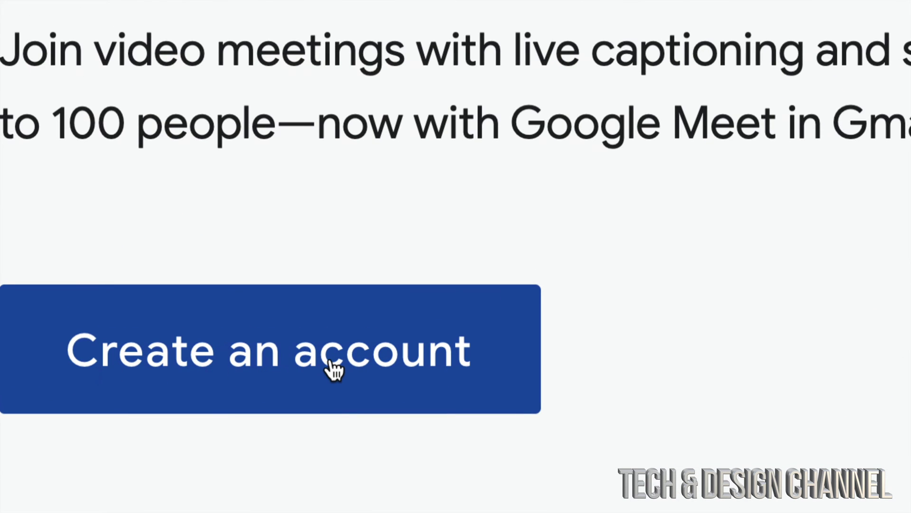
pyautogui.click(335, 369)
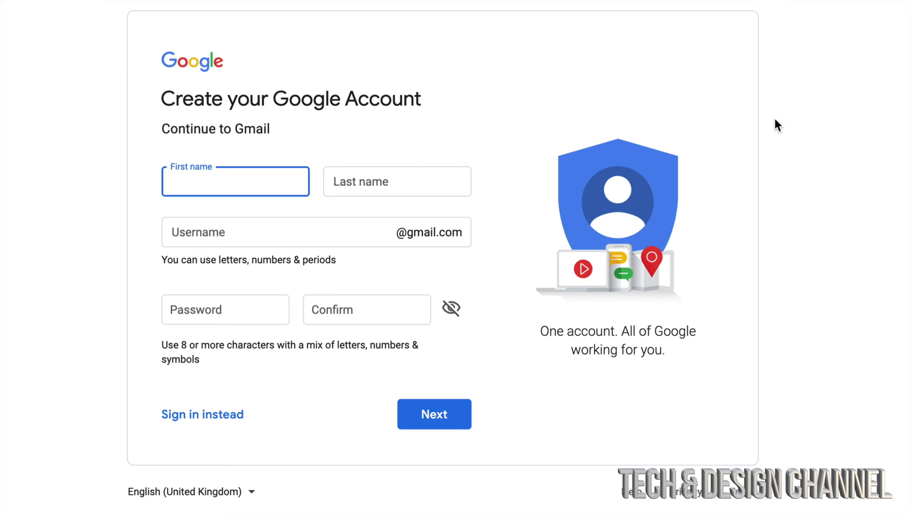
# - Enter the first name, last name and a gmail.com username in the sign-up form
pyautogui.click(357, 188)
pyautogui.click(298, 229)
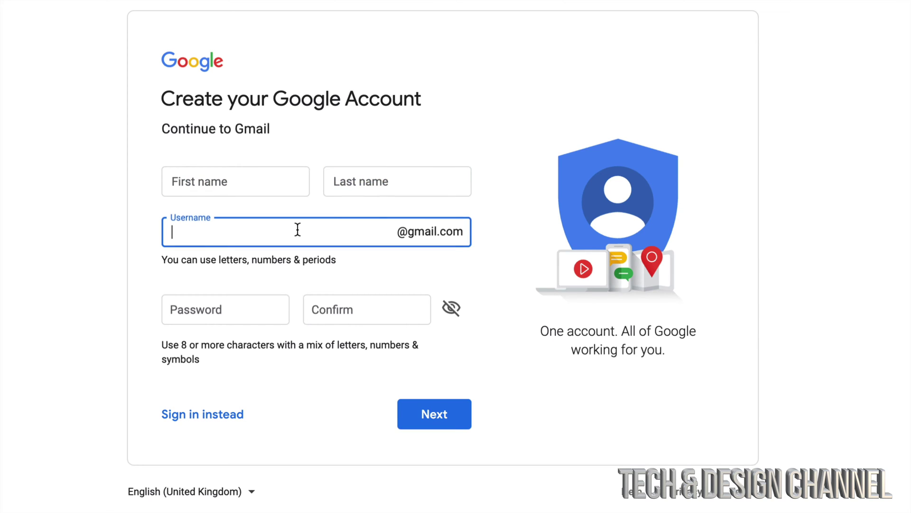
pyautogui.click(244, 297)
pyautogui.click(337, 310)
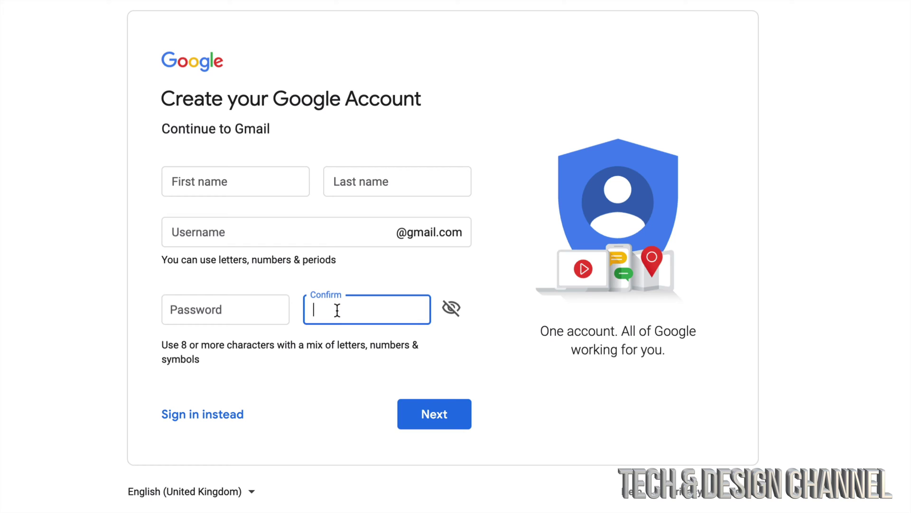
pyautogui.click(250, 179)
pyautogui.write('Tech')
pyautogui.press('Tab')
pyautogui.write('Design')
pyautogui.press('Tab')
# - Type a password with the eye icon set to show it as plain text
pyautogui.click(259, 309)
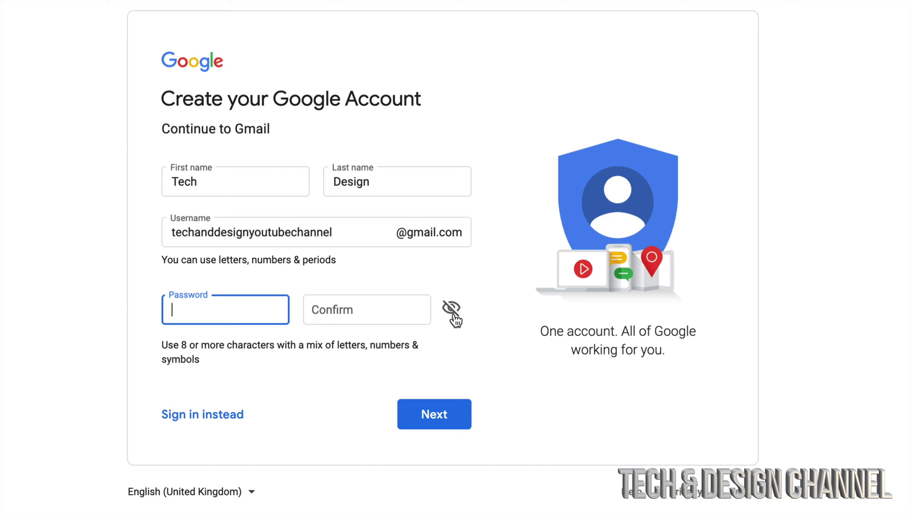
pyautogui.click(454, 316)
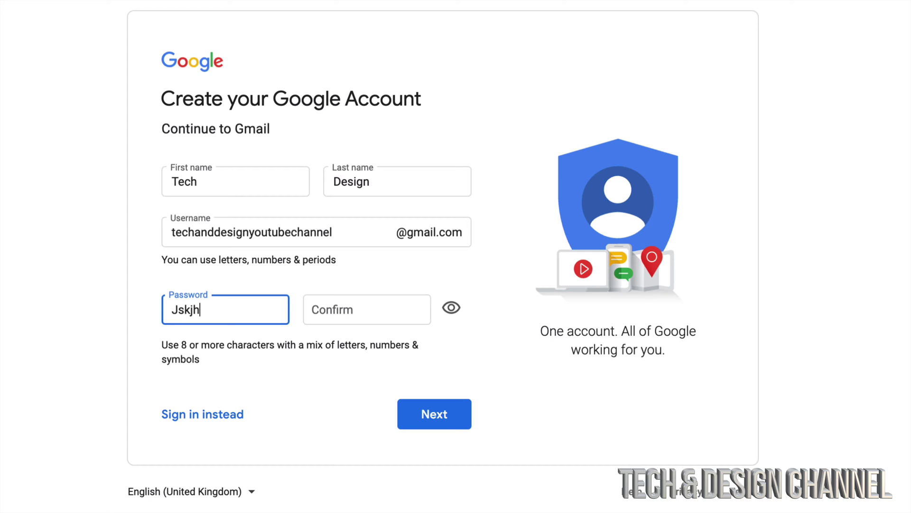
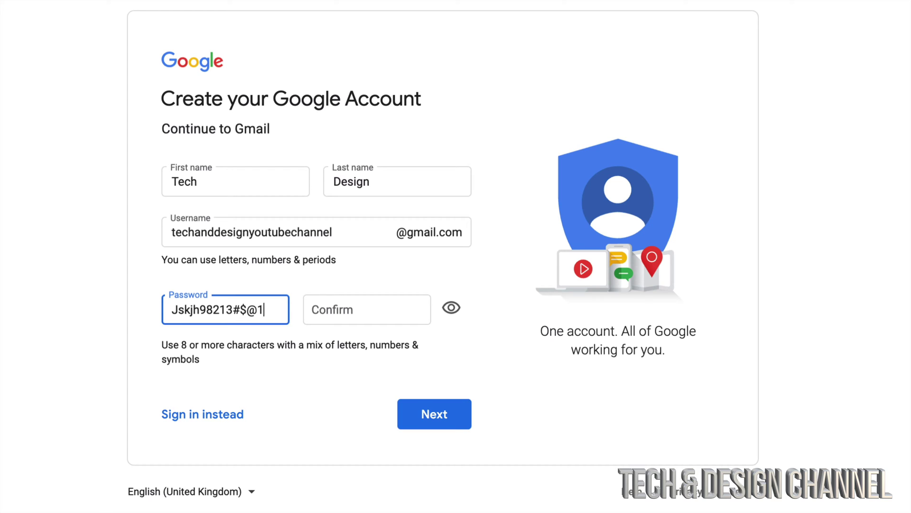
# - Replace the password with a new one and repeat it in the Confirm field
pyautogui.moveTo(287, 315); pyautogui.dragTo(158, 318)
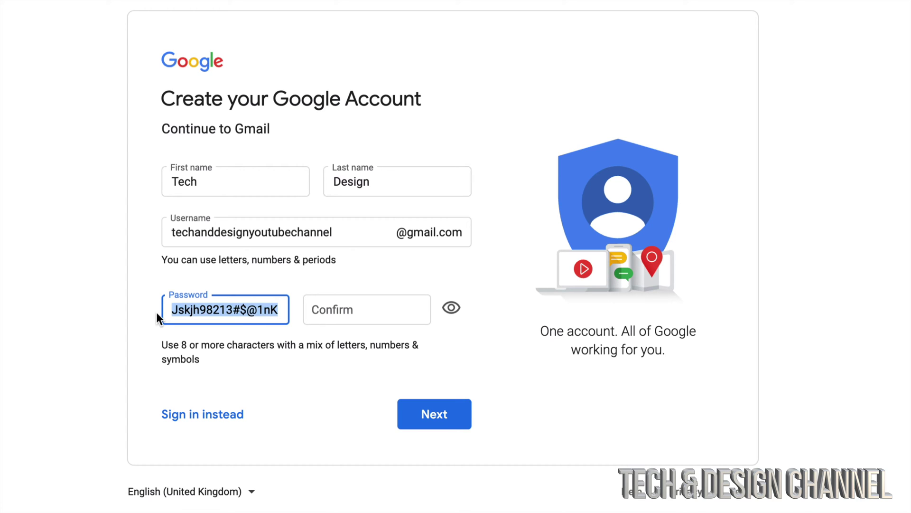
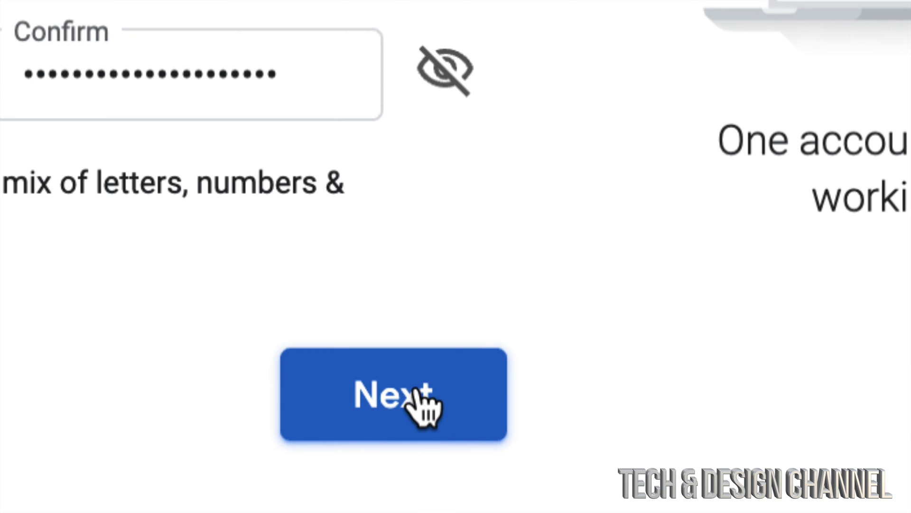
# - Submit the name and password, then set the phone country code to Belarus
pyautogui.click(442, 396)
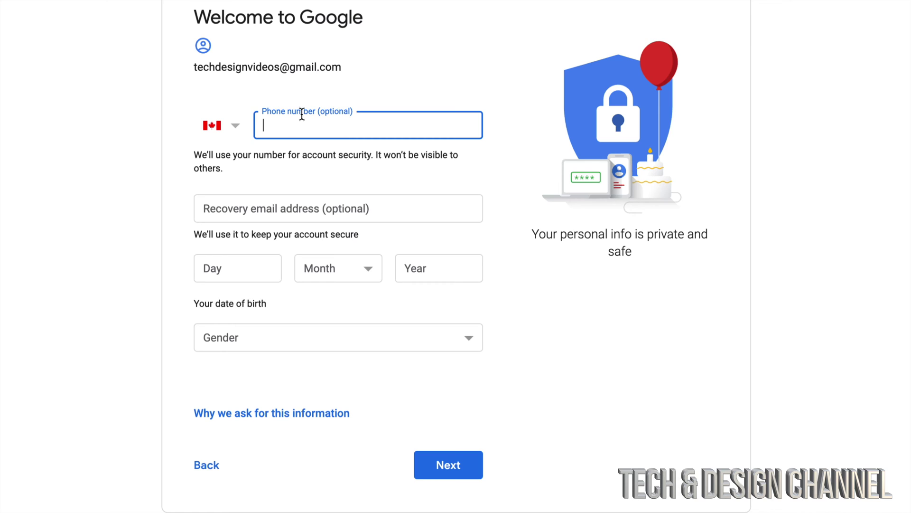
pyautogui.click(234, 129)
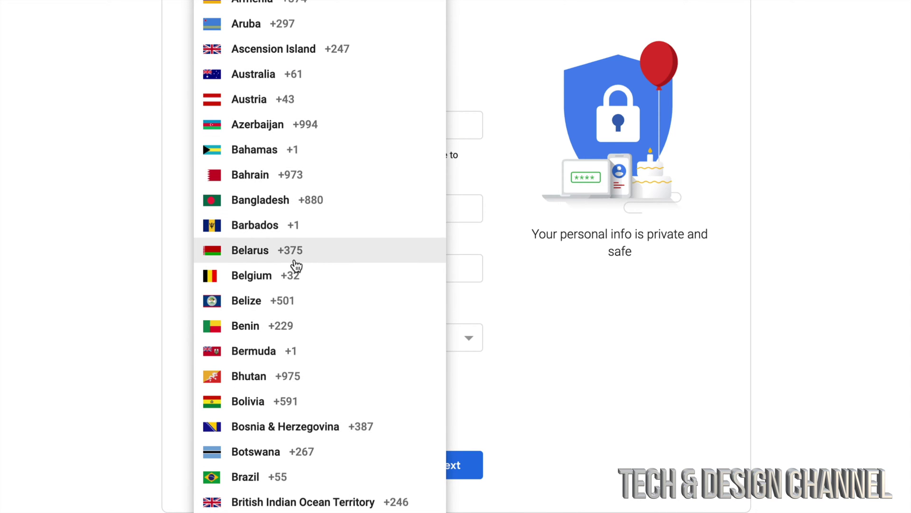
pyautogui.click(276, 259)
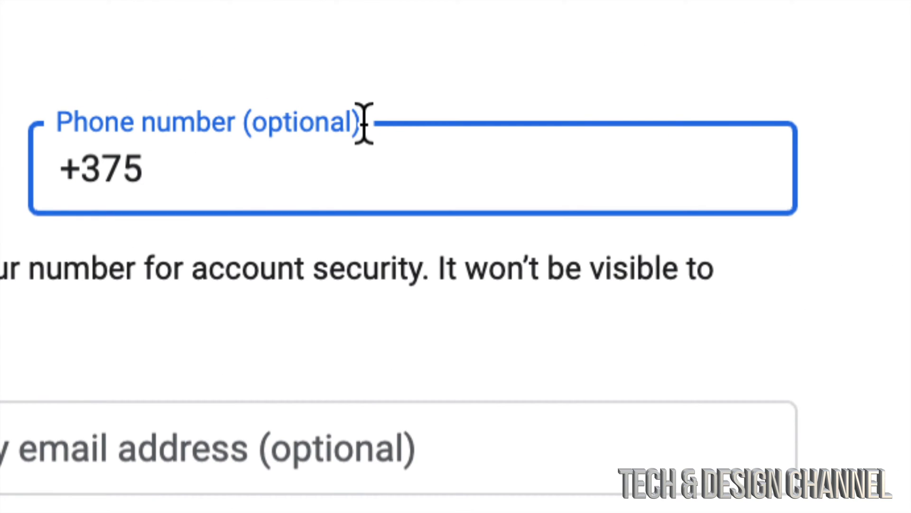
pyautogui.click(216, 151)
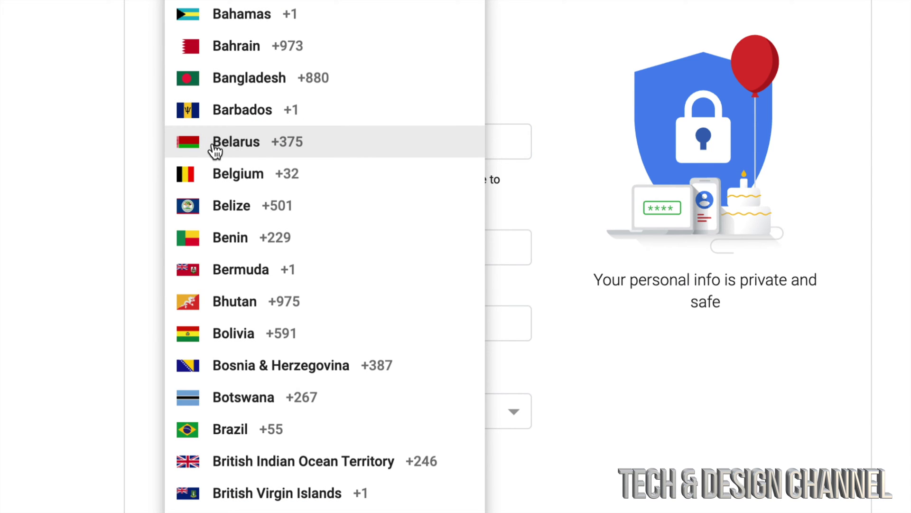
pyautogui.press('Escape')
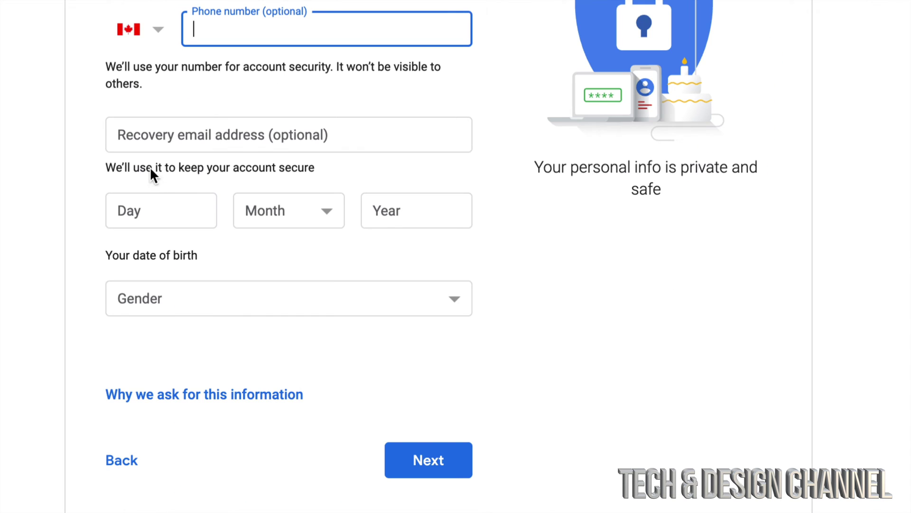
# - Fill in the recovery email and date of birth, and set gender to Rather not say
pyautogui.click(188, 250)
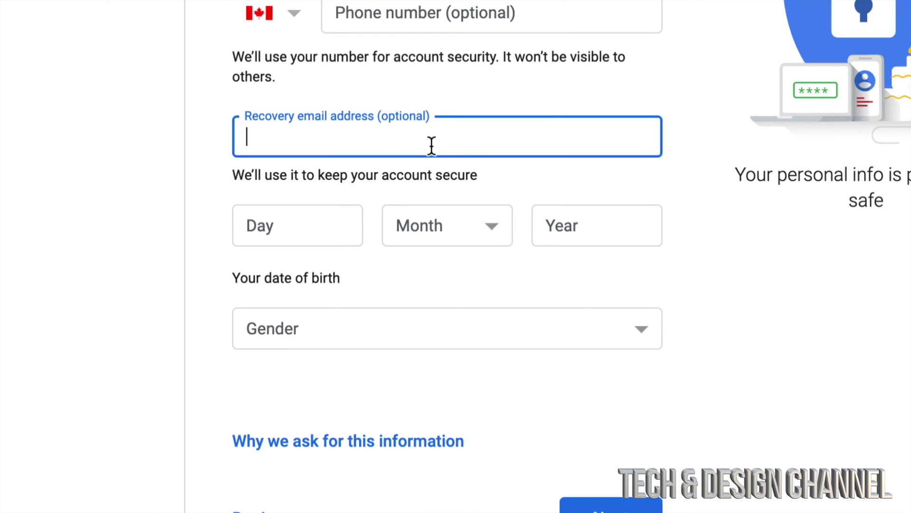
pyautogui.click(314, 226)
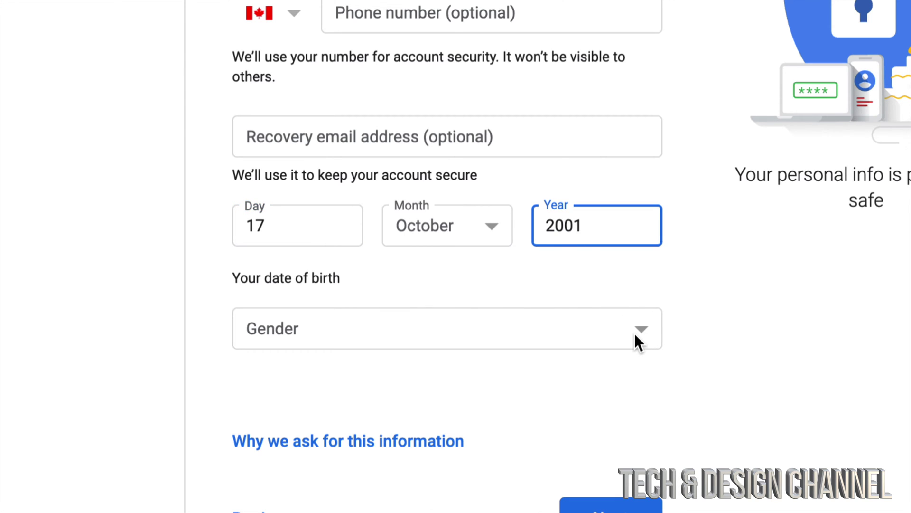
pyautogui.click(635, 334)
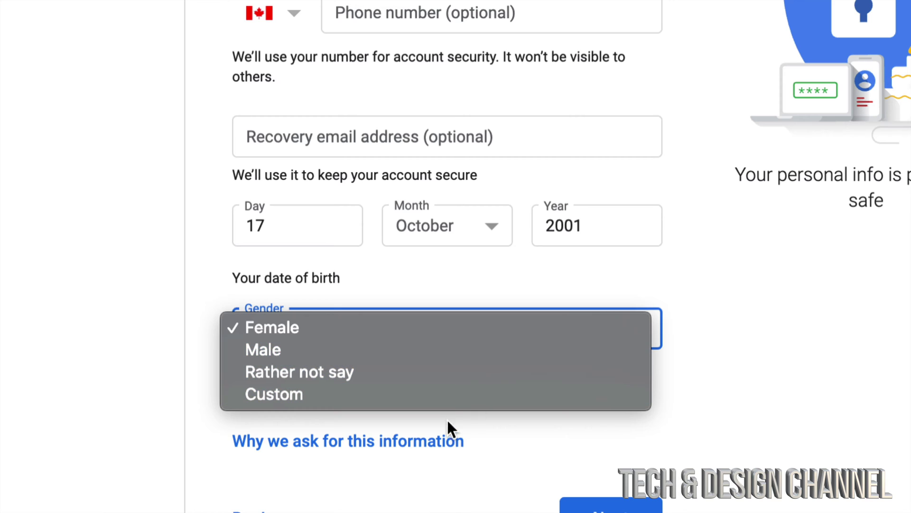
pyautogui.click(494, 386)
pyautogui.scroll(-2, 508, 345)
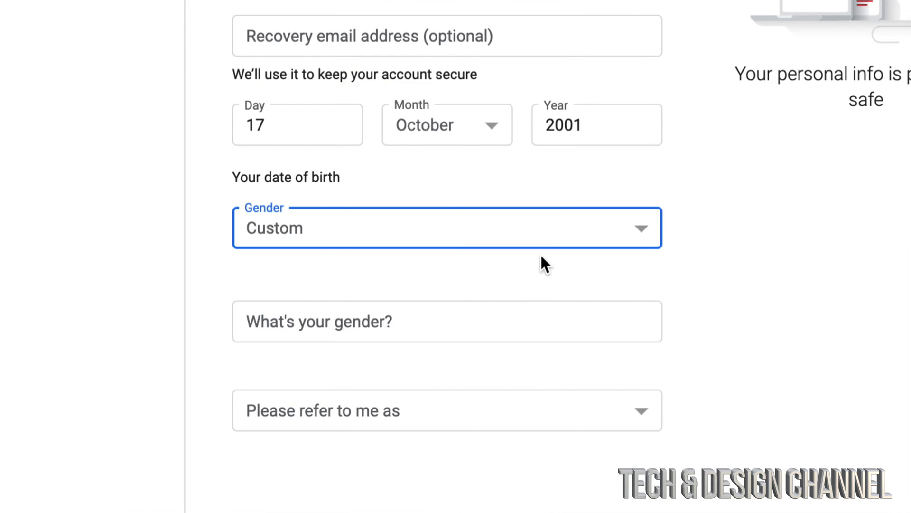
pyautogui.click(541, 235)
pyautogui.click(429, 202)
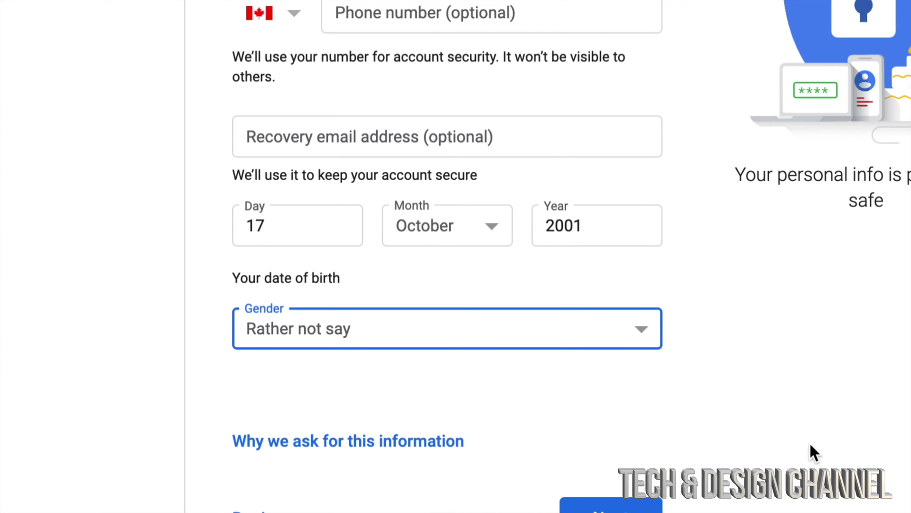
pyautogui.scroll(-3, 810, 441)
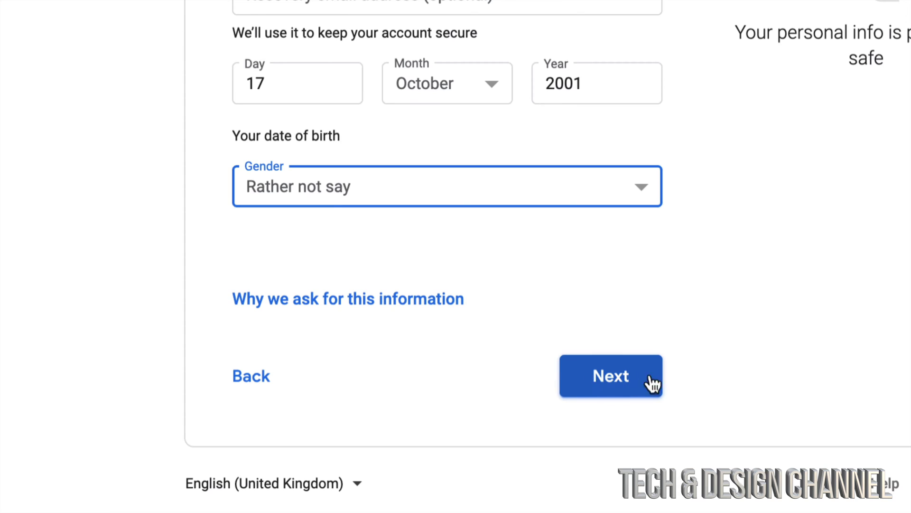
# - Submit the basic details and agree to Google's Privacy and Terms
pyautogui.click(613, 379)
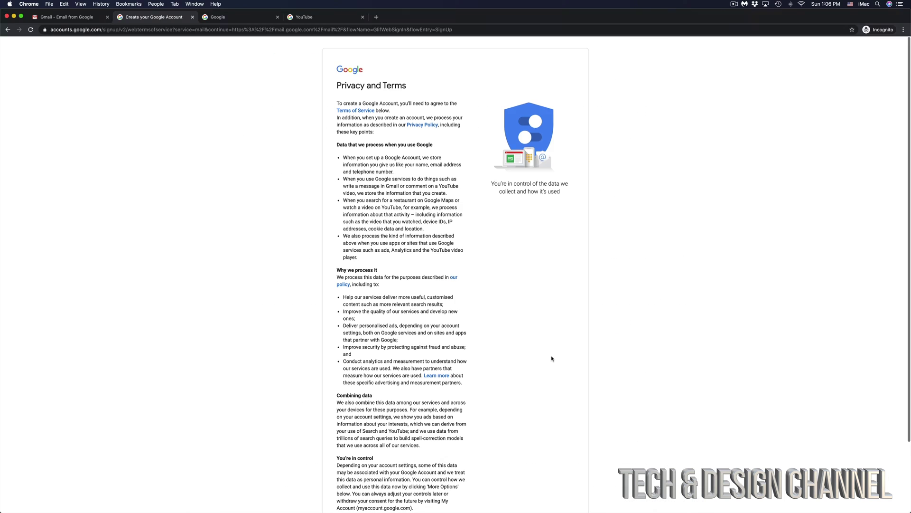
pyautogui.scroll(-5, 552, 358)
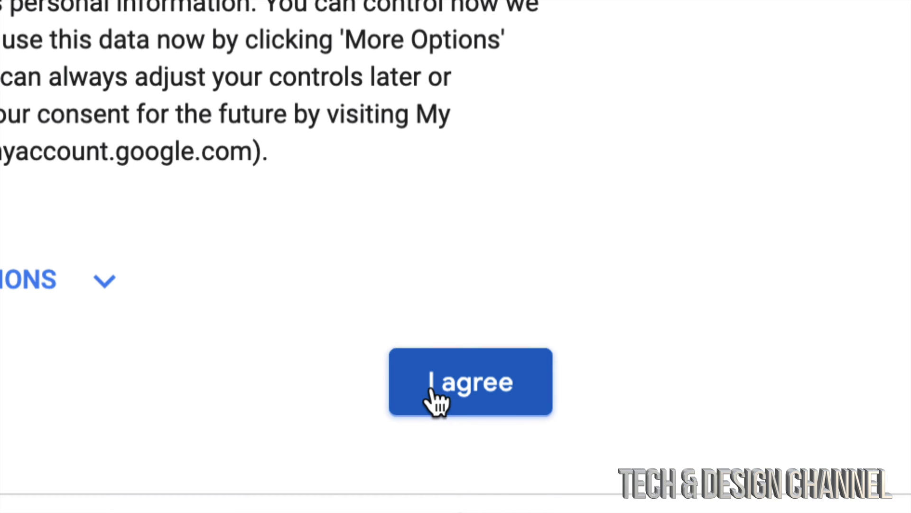
pyautogui.click(431, 389)
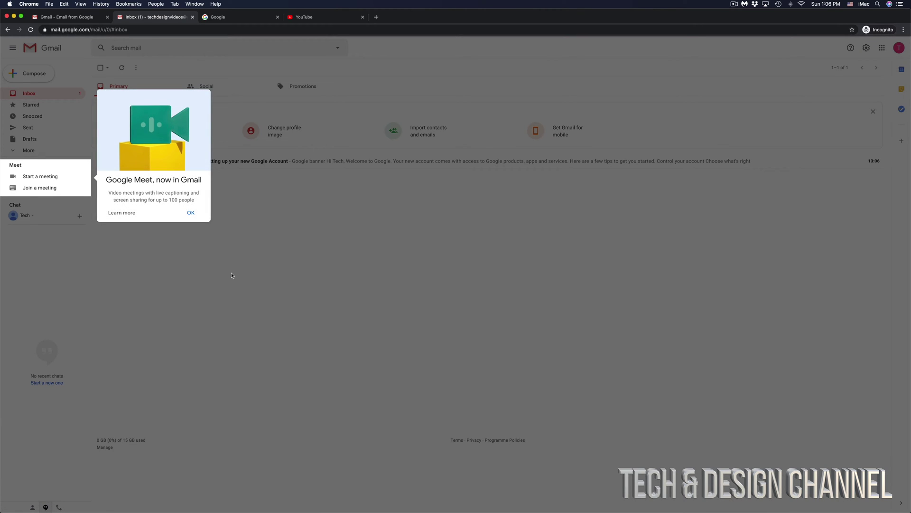
# - Dismiss the Google Meet announcement and zoom in on the Gmail inbox
pyautogui.click(191, 213)
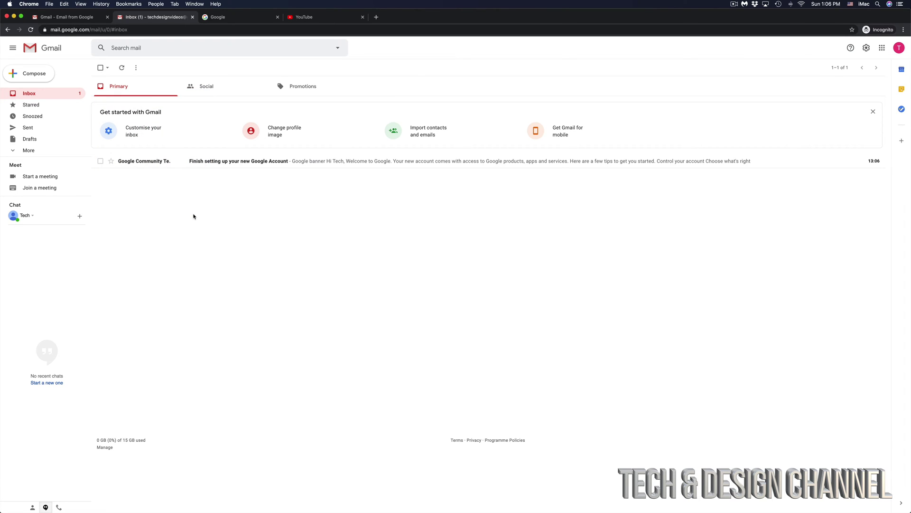
pyautogui.press('super+equal')
pyautogui.press('super+equal')
pyautogui.press('super+equal')
pyautogui.press('super+equal')
pyautogui.press('super+equal')
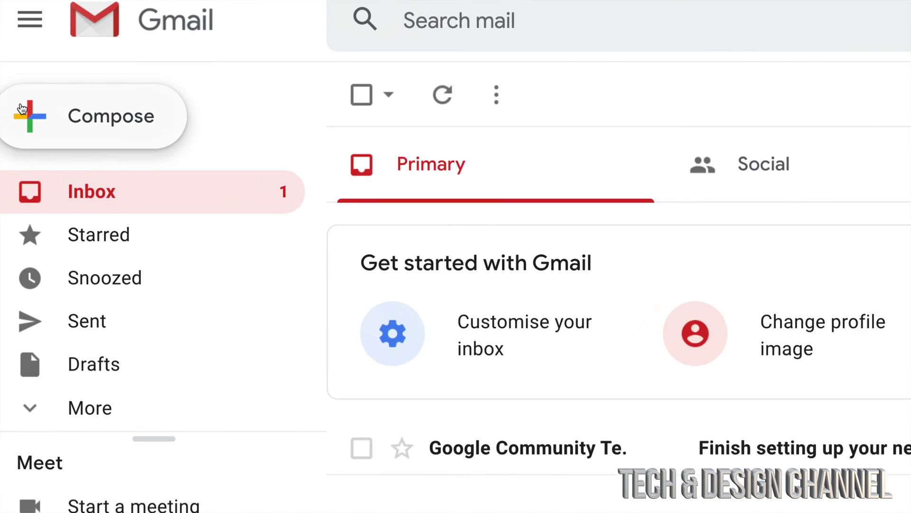
# - Compose an email to the recipient's hotmail address with subject 'asdasdas' and body 'asdasdsadsad'
pyautogui.click(107, 130)
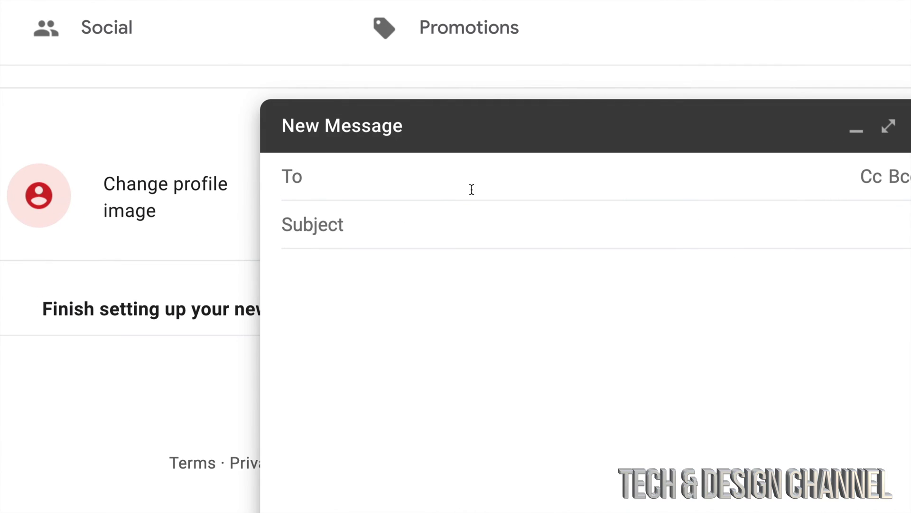
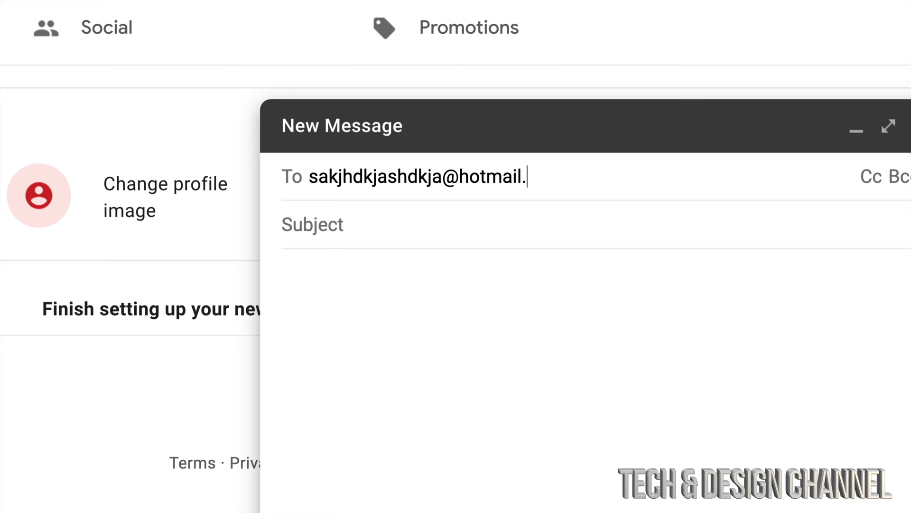
pyautogui.click(432, 222)
pyautogui.write('asdasdas')
pyautogui.click(401, 311)
pyautogui.write('asdasdsadsad')
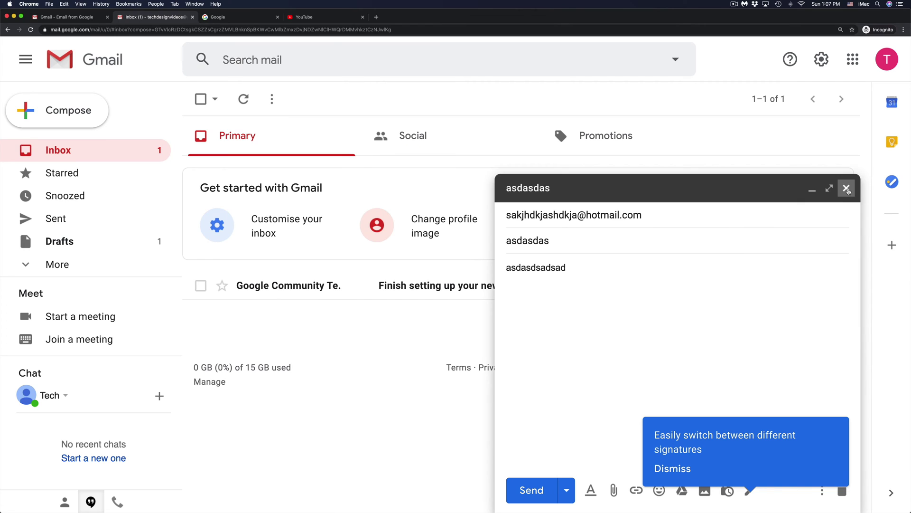
# - Close the draft and the Get started card, then read the 'Finish setting up your new Google Account' email
pyautogui.click(844, 187)
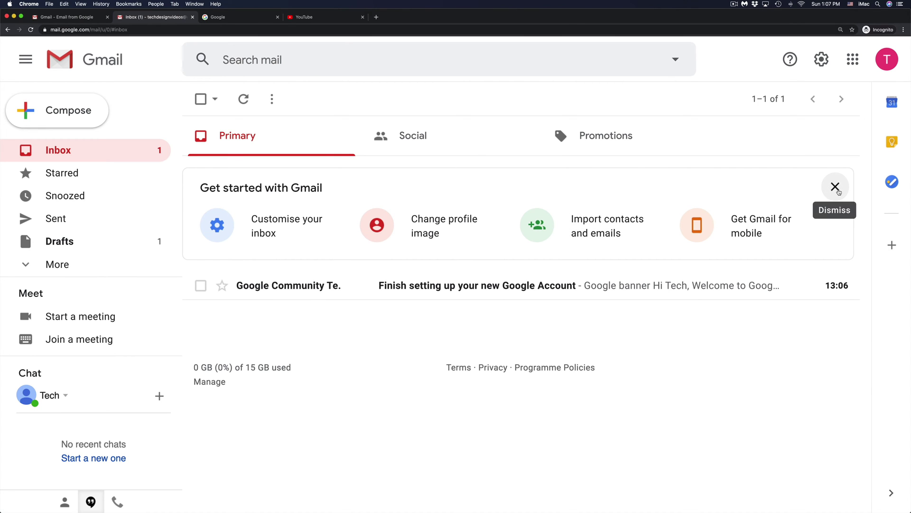
pyautogui.click(835, 187)
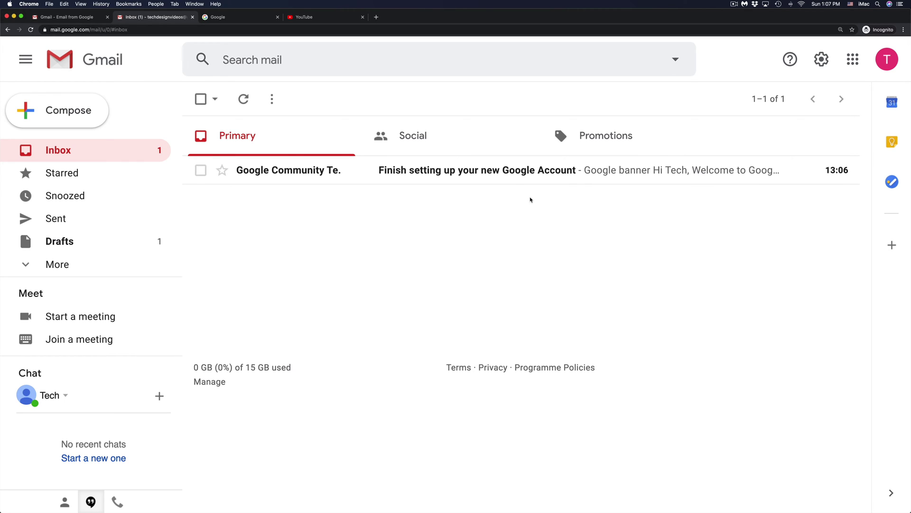
pyautogui.click(533, 174)
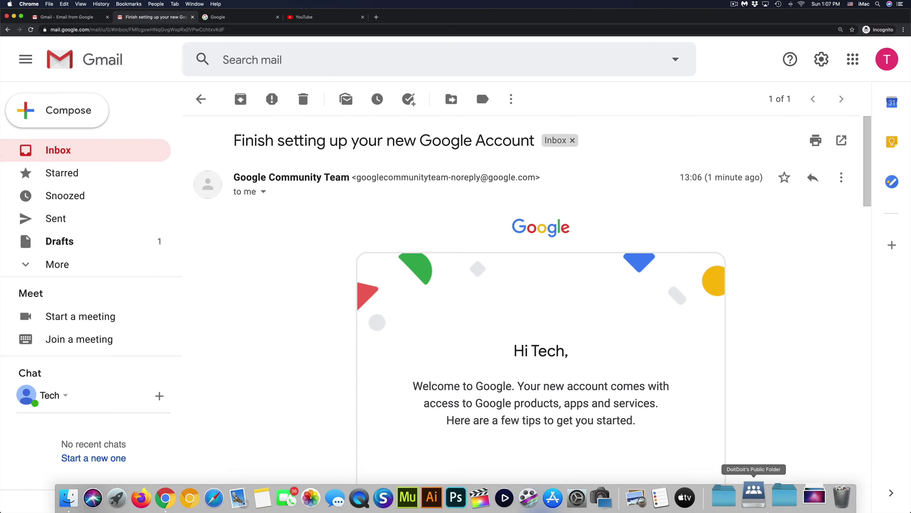
pyautogui.scroll(-5, 746, 432)
pyautogui.scroll(-8, 747, 433)
pyautogui.scroll(-10, 747, 433)
pyautogui.scroll(20, 746, 433)
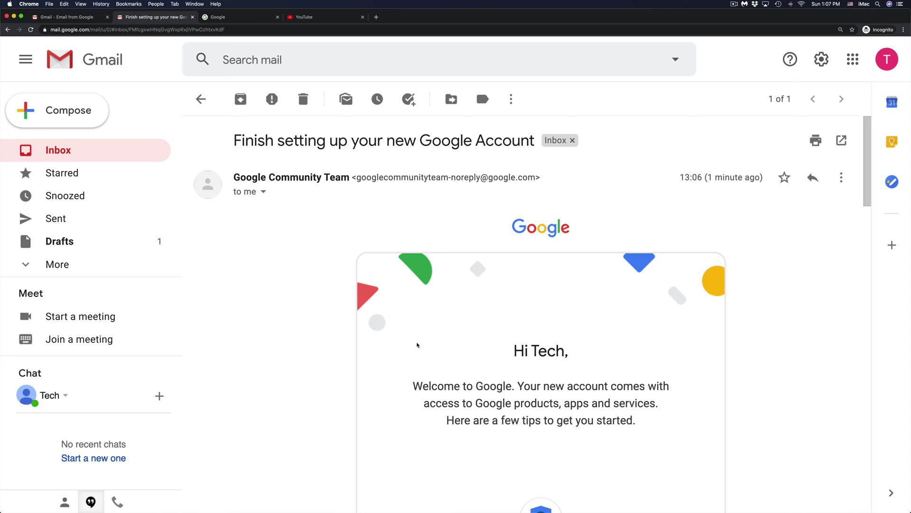
# - Switch to the YouTube tab showing the signed-out home page
pyautogui.click(310, 18)
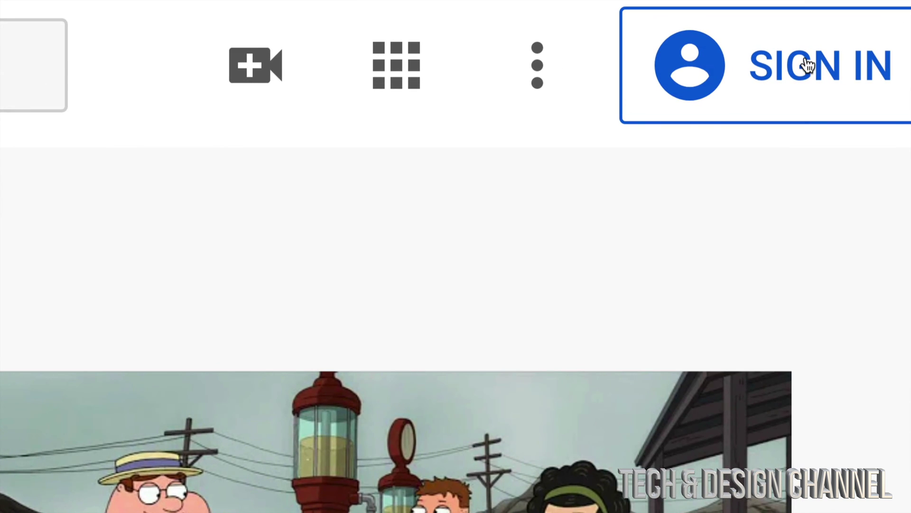
# - Start YouTube sign-in, pick the new account and paste its password
pyautogui.click(849, 64)
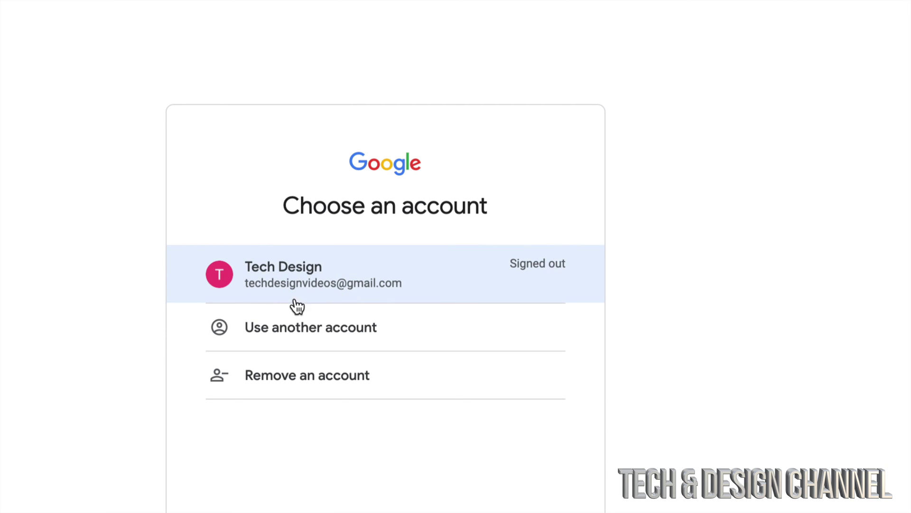
pyautogui.click(324, 284)
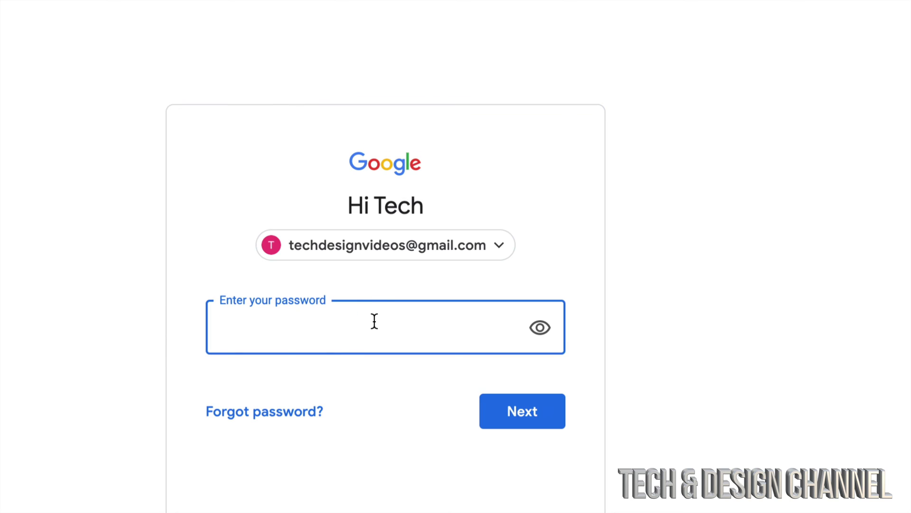
pyautogui.hotkey('ctrl', 'v')
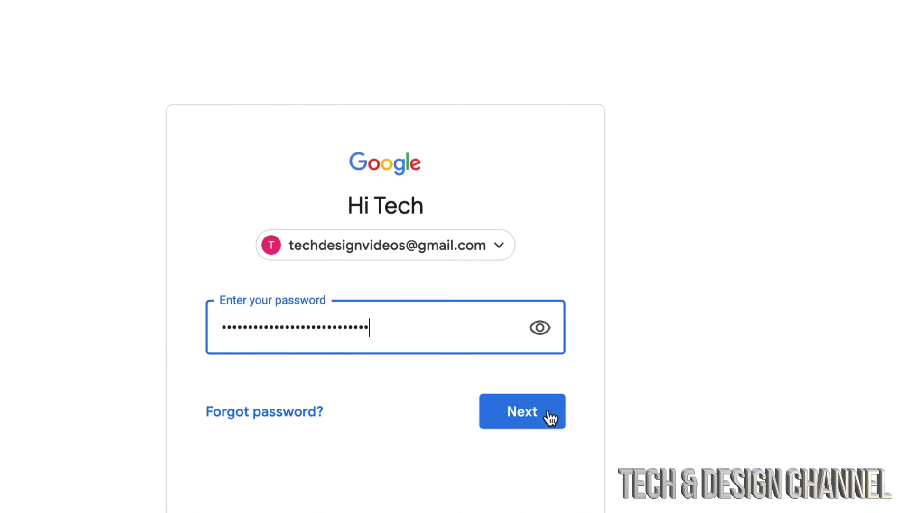
# - Submit the password and confirm the recovery options unchanged to finish signing in to YouTube
pyautogui.click(509, 405)
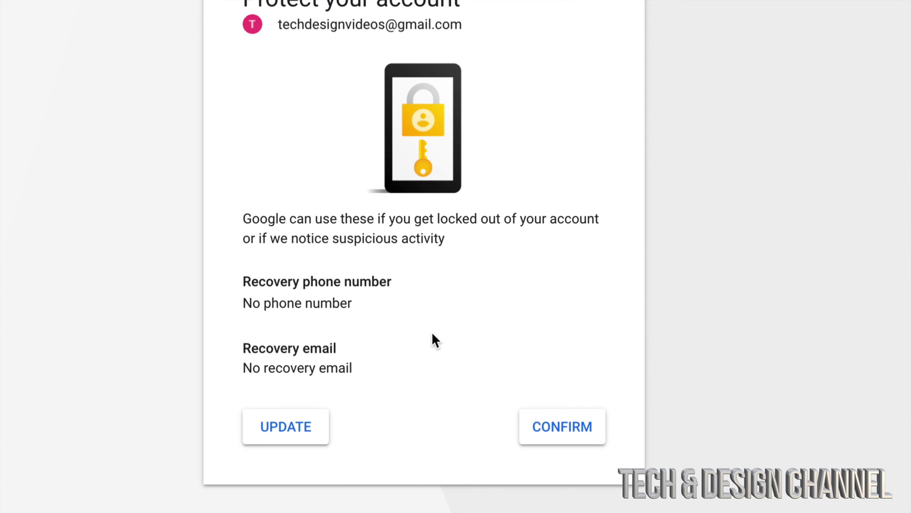
pyautogui.click(582, 434)
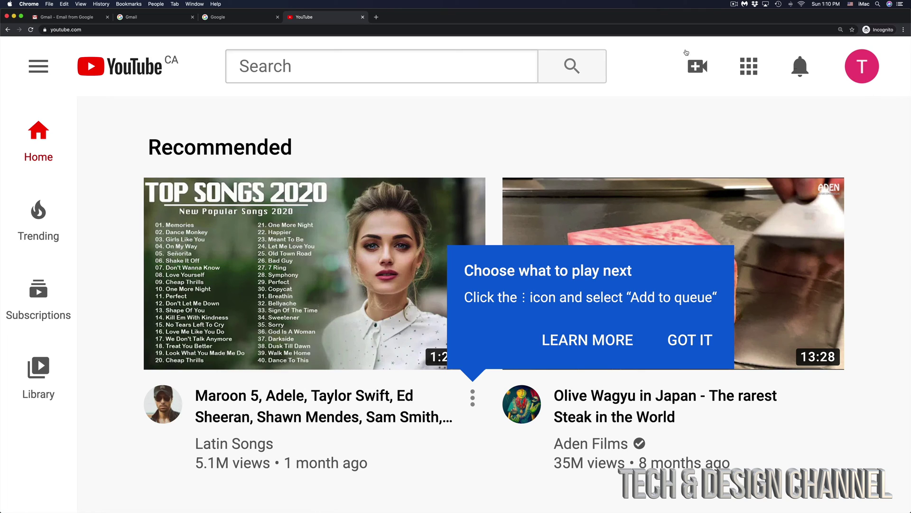
# - Go to the Google homepage tab and check the T account panel before closing it
pyautogui.click(235, 23)
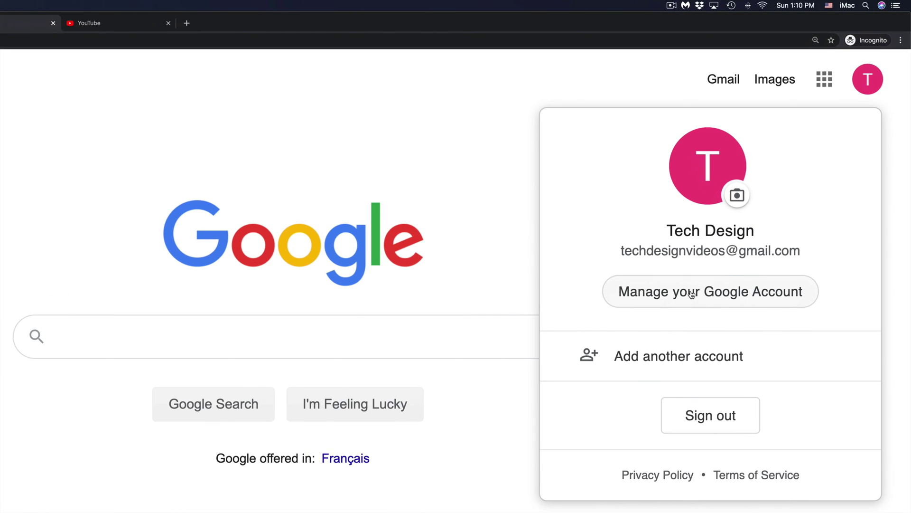
pyautogui.click(403, 165)
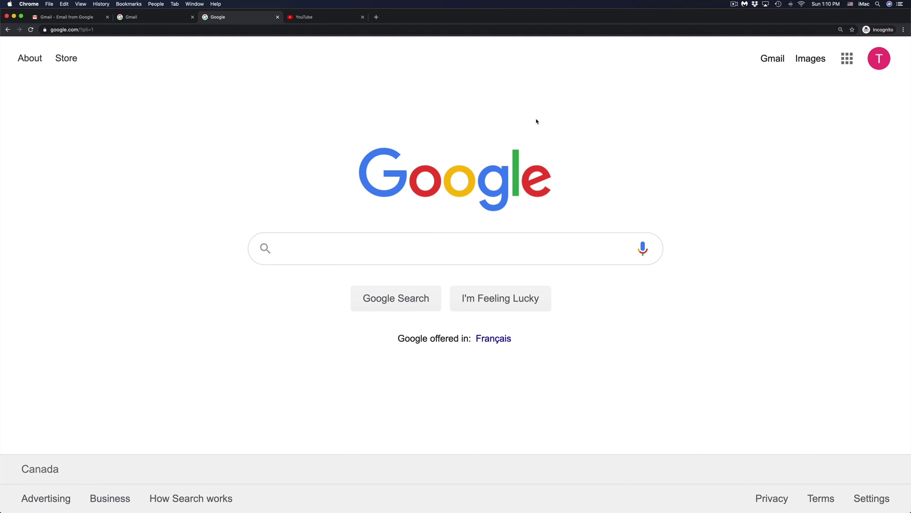